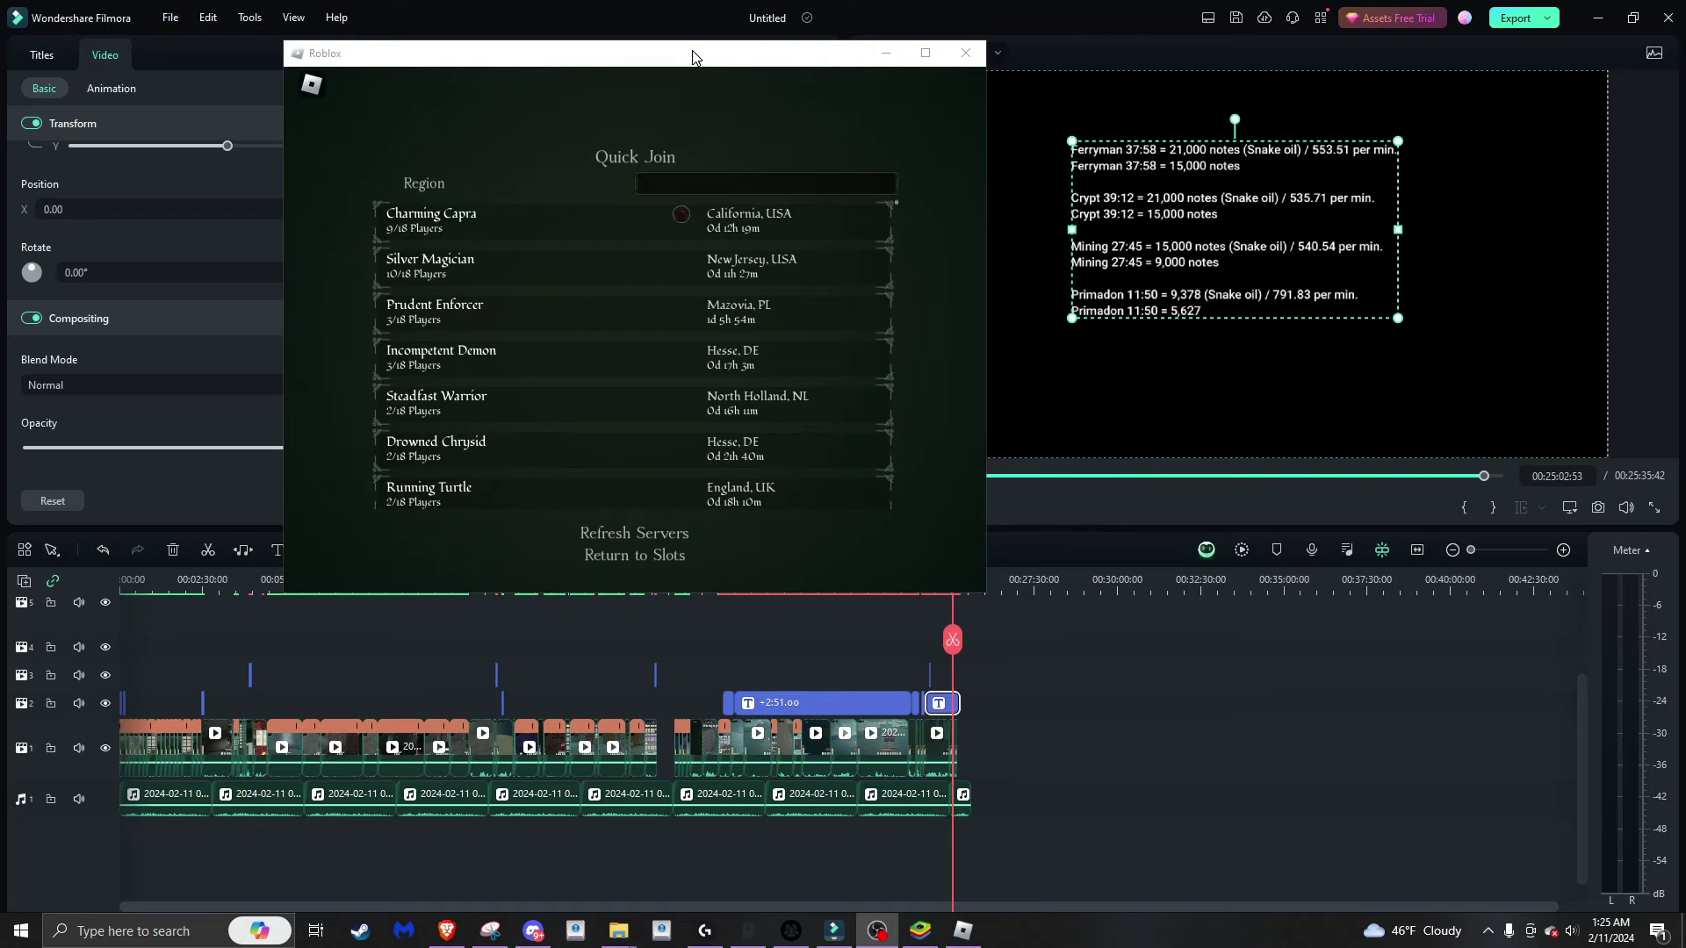
Move the Roblox game window aside and bring the Filmora editor to the front
{"action": "left_click_drag", "start_coordinate": [672, 61], "coordinate": [1214, 77]}
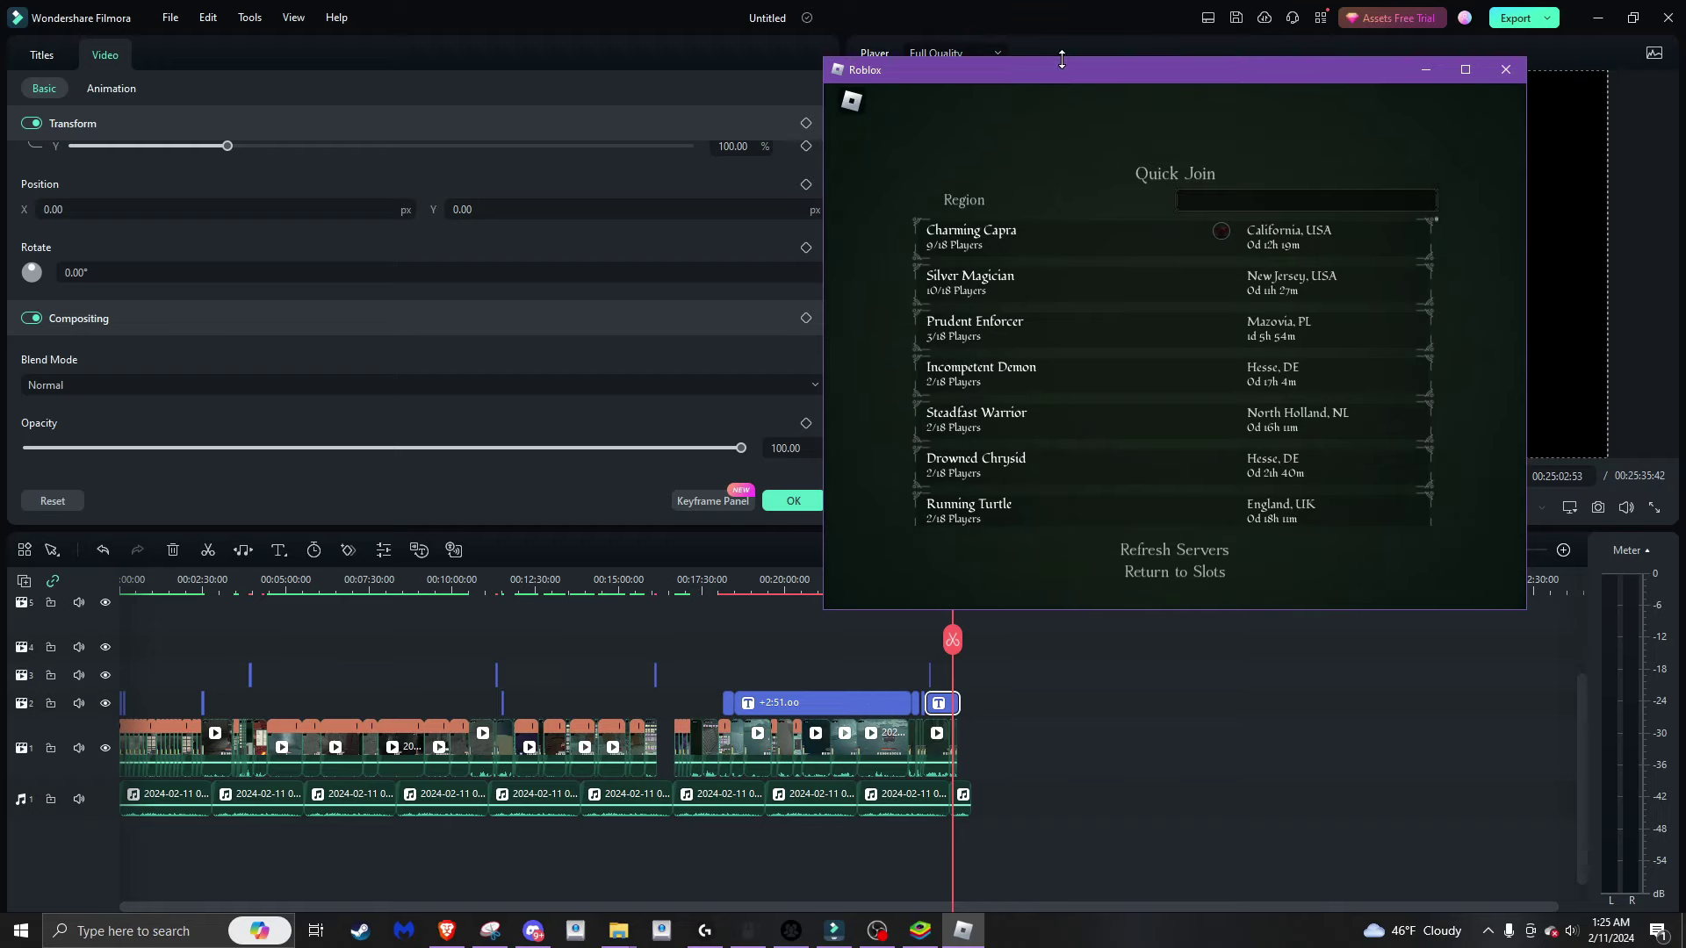
{"action": "left_click_drag", "start_coordinate": [1090, 82], "coordinate": [527, 165]}
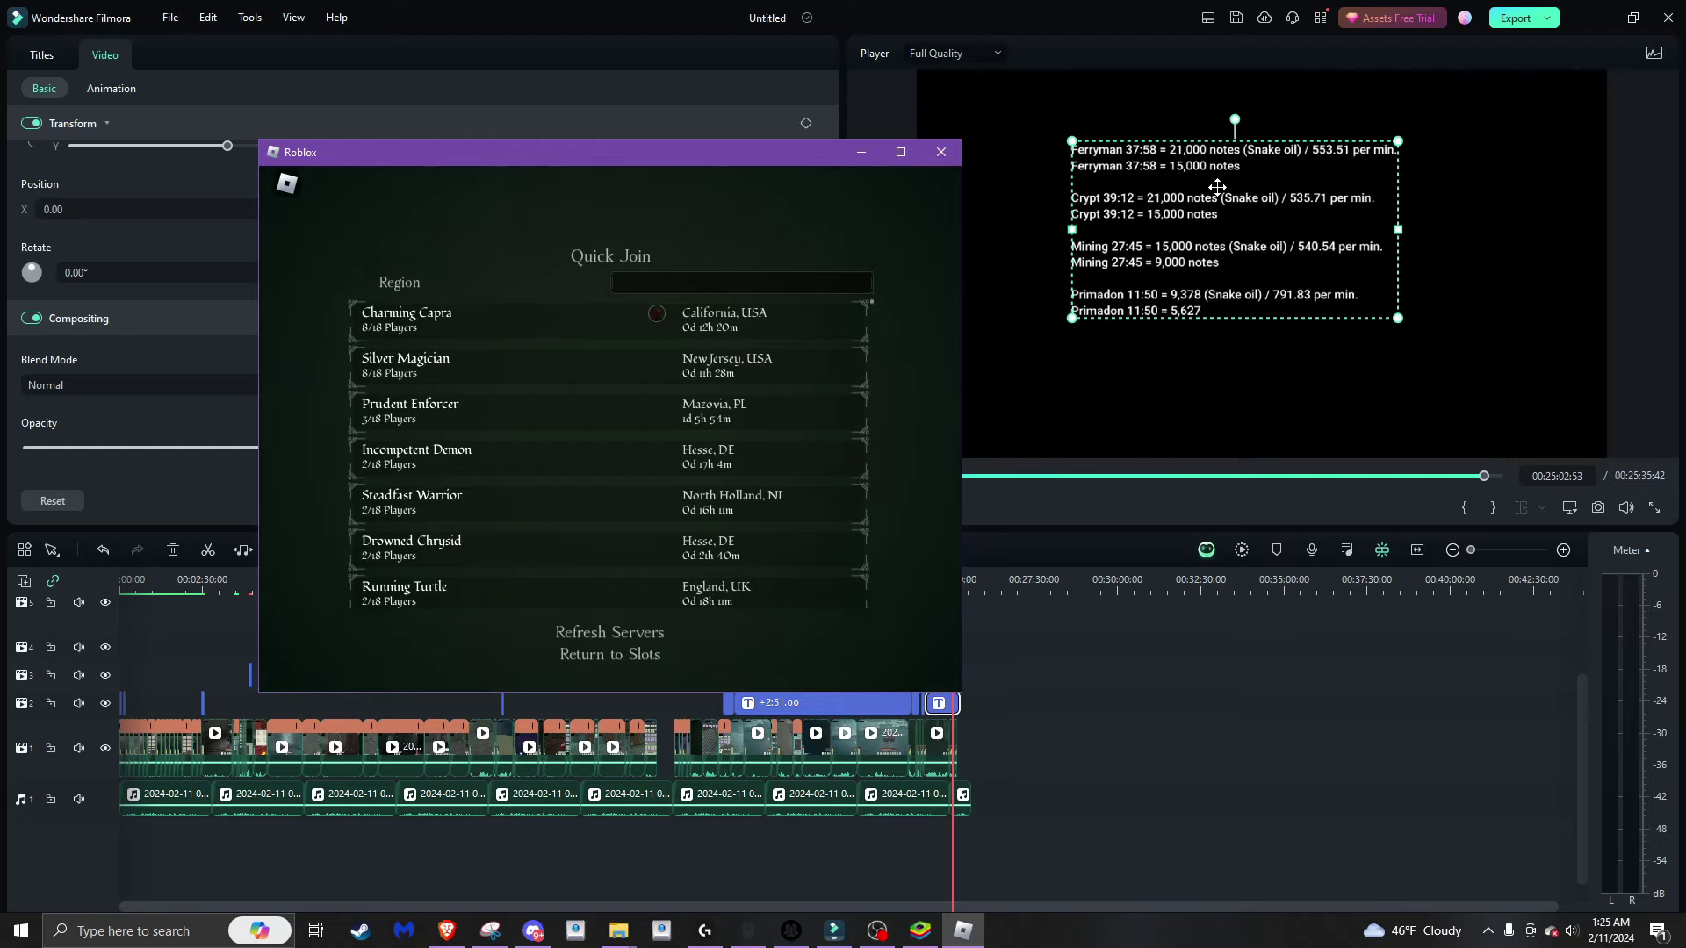
{"action": "left_click", "coordinate": [1081, 3]}
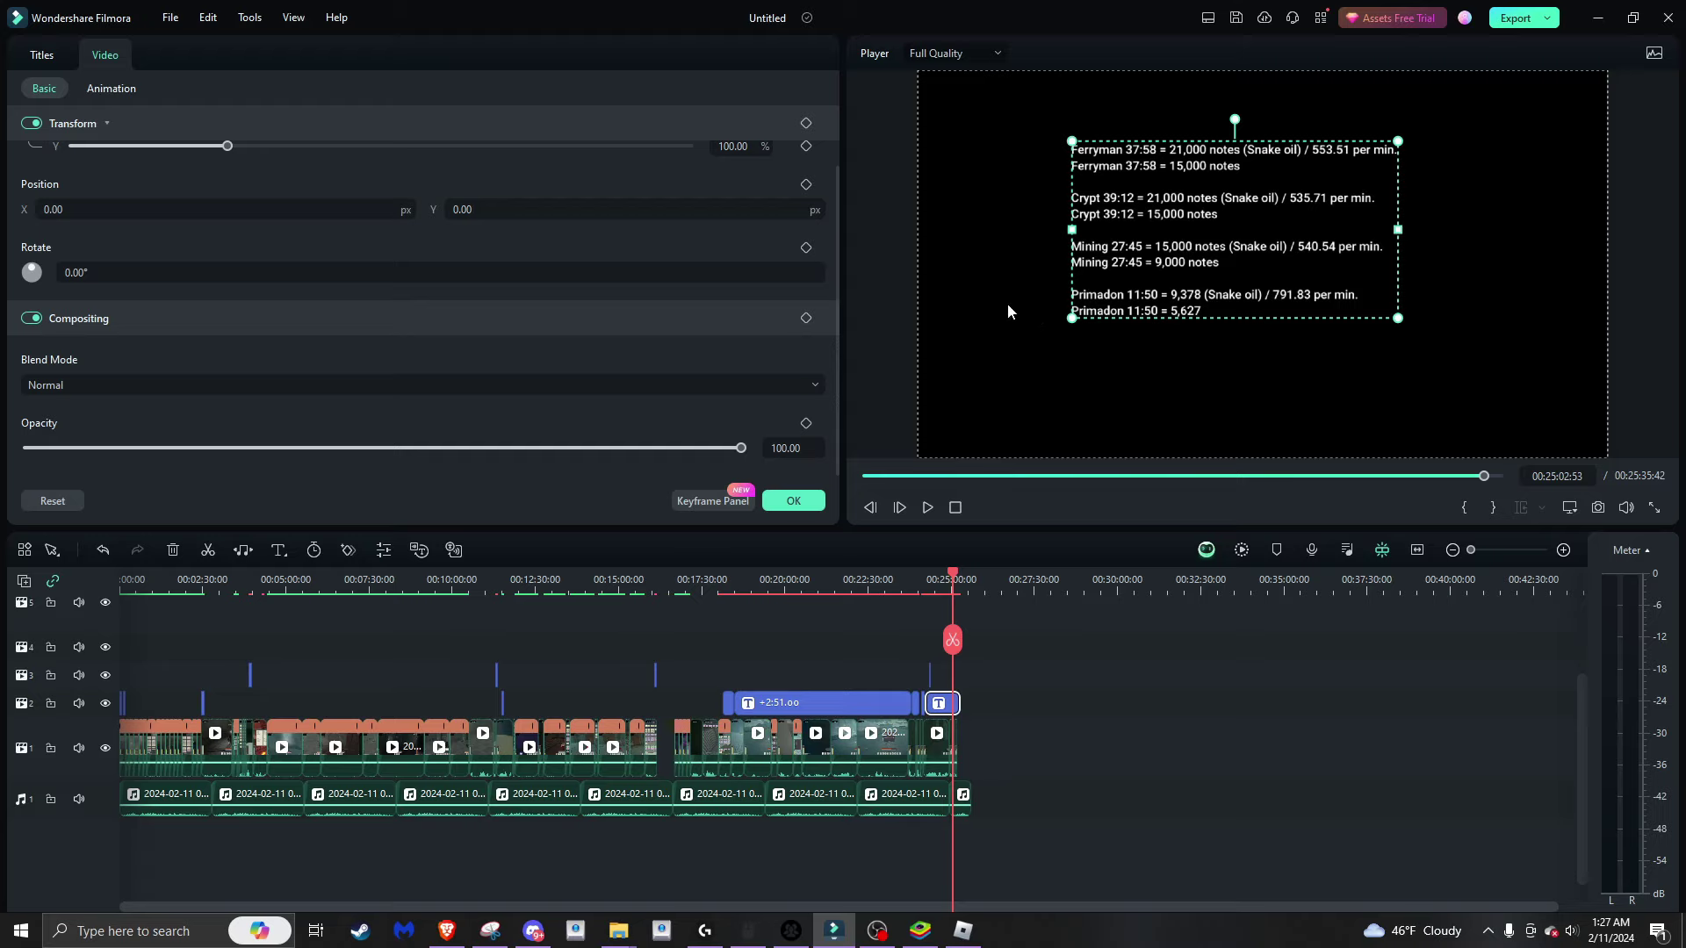
Scrub the playhead from about 20:32 back to the +2:51.oo timer title near 22:51
{"action": "left_click", "coordinate": [804, 586]}
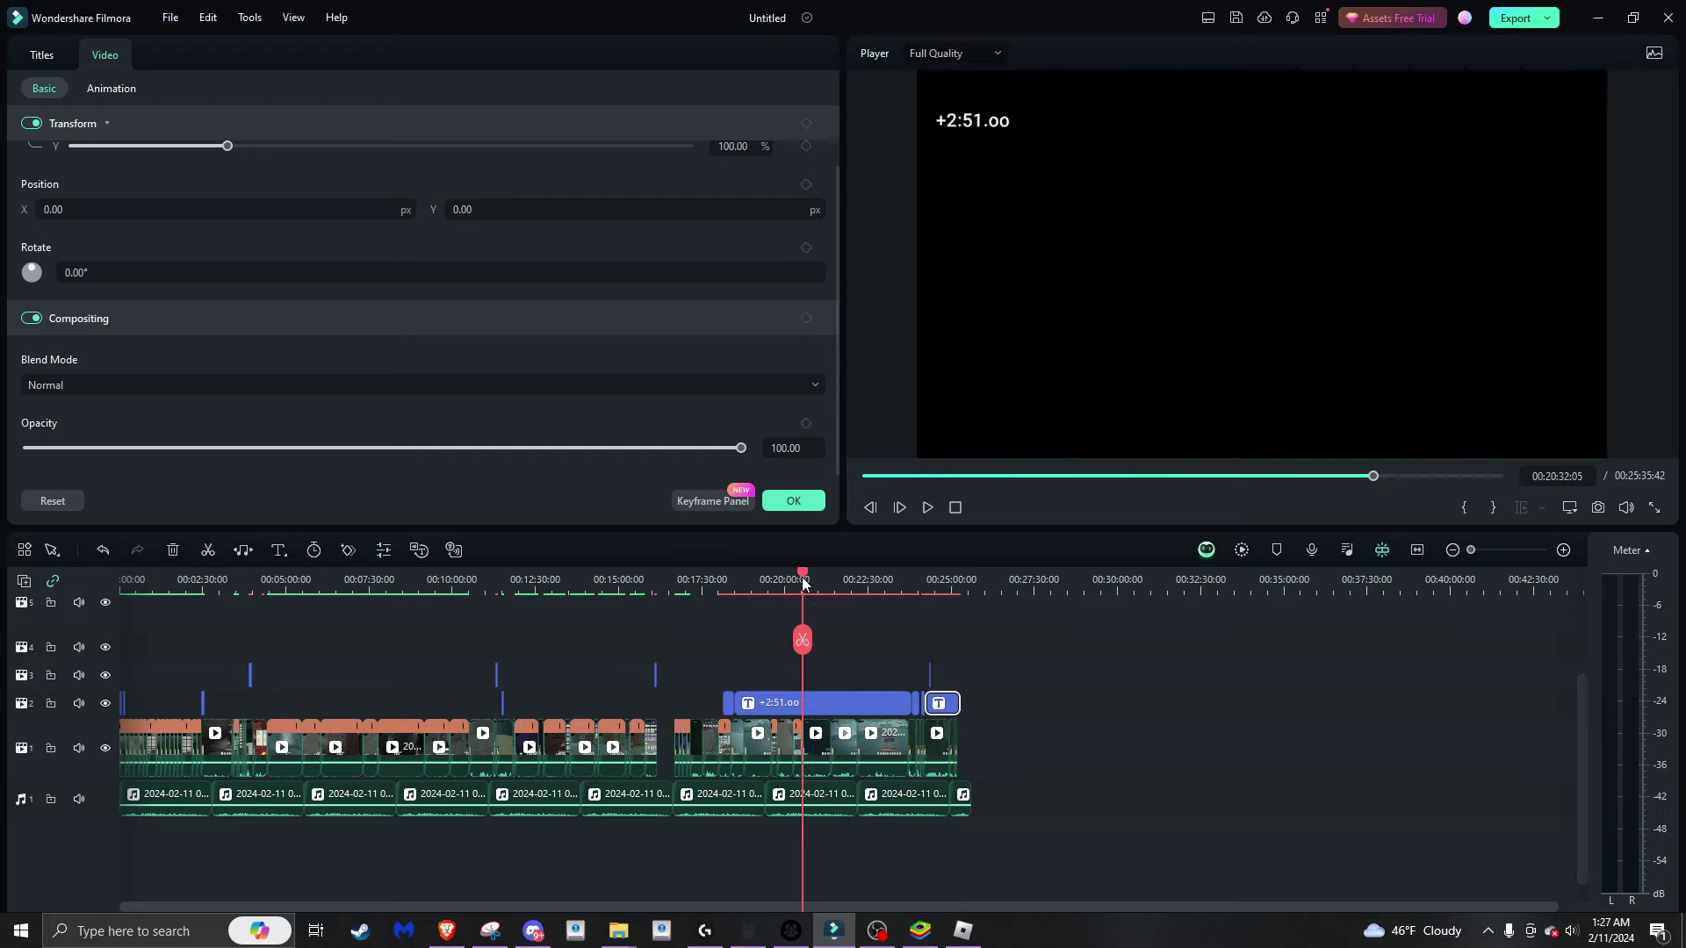
{"action": "mouse_move", "coordinate": [803, 587]}
{"action": "left_mouse_down"}
{"action": "mouse_move", "coordinate": [849, 584]}
{"action": "mouse_move", "coordinate": [707, 599]}
{"action": "mouse_move", "coordinate": [952, 614]}
{"action": "mouse_move", "coordinate": [926, 618]}
{"action": "left_mouse_up"}
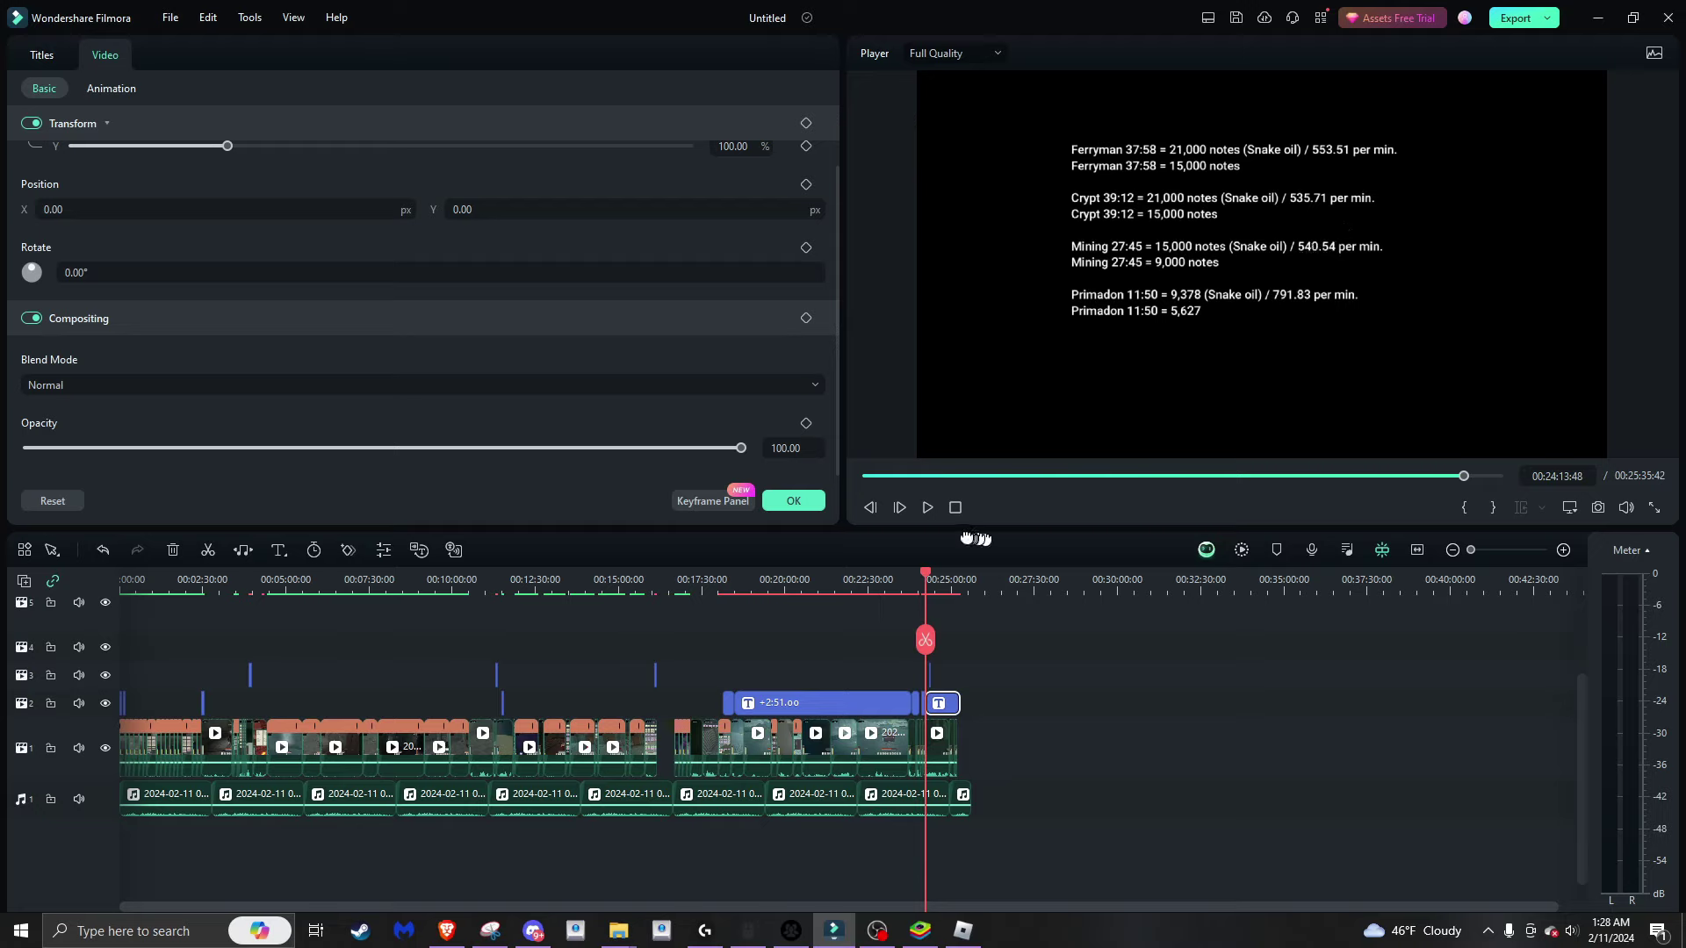
{"action": "mouse_move", "coordinate": [926, 576]}
{"action": "left_mouse_down"}
{"action": "mouse_move", "coordinate": [786, 577]}
{"action": "mouse_move", "coordinate": [948, 576]}
{"action": "mouse_move", "coordinate": [154, 582]}
{"action": "mouse_move", "coordinate": [960, 567]}
{"action": "mouse_move", "coordinate": [619, 569]}
{"action": "left_mouse_up"}
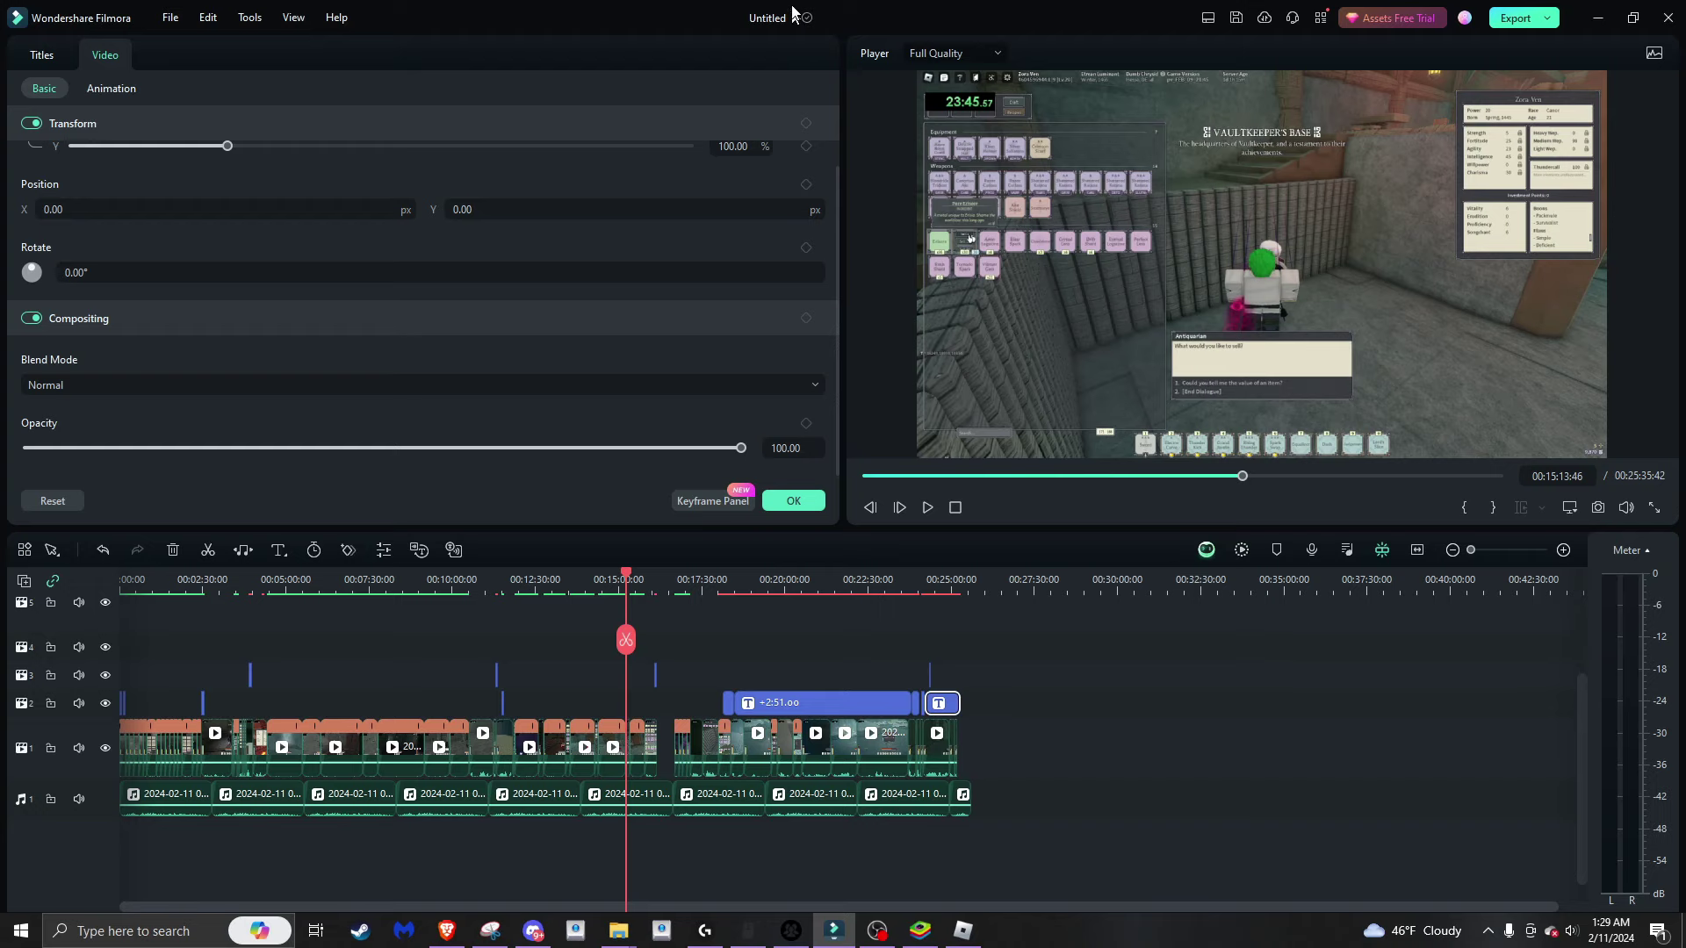
Re-maximize the window and scrub through early gameplay from around the five-minute mark
{"action": "mouse_move", "coordinate": [792, 11]}
{"action": "left_mouse_down"}
{"action": "mouse_move", "coordinate": [752, 152]}
{"action": "mouse_move", "coordinate": [773, 11]}
{"action": "left_mouse_up"}
{"action": "left_click", "coordinate": [292, 587]}
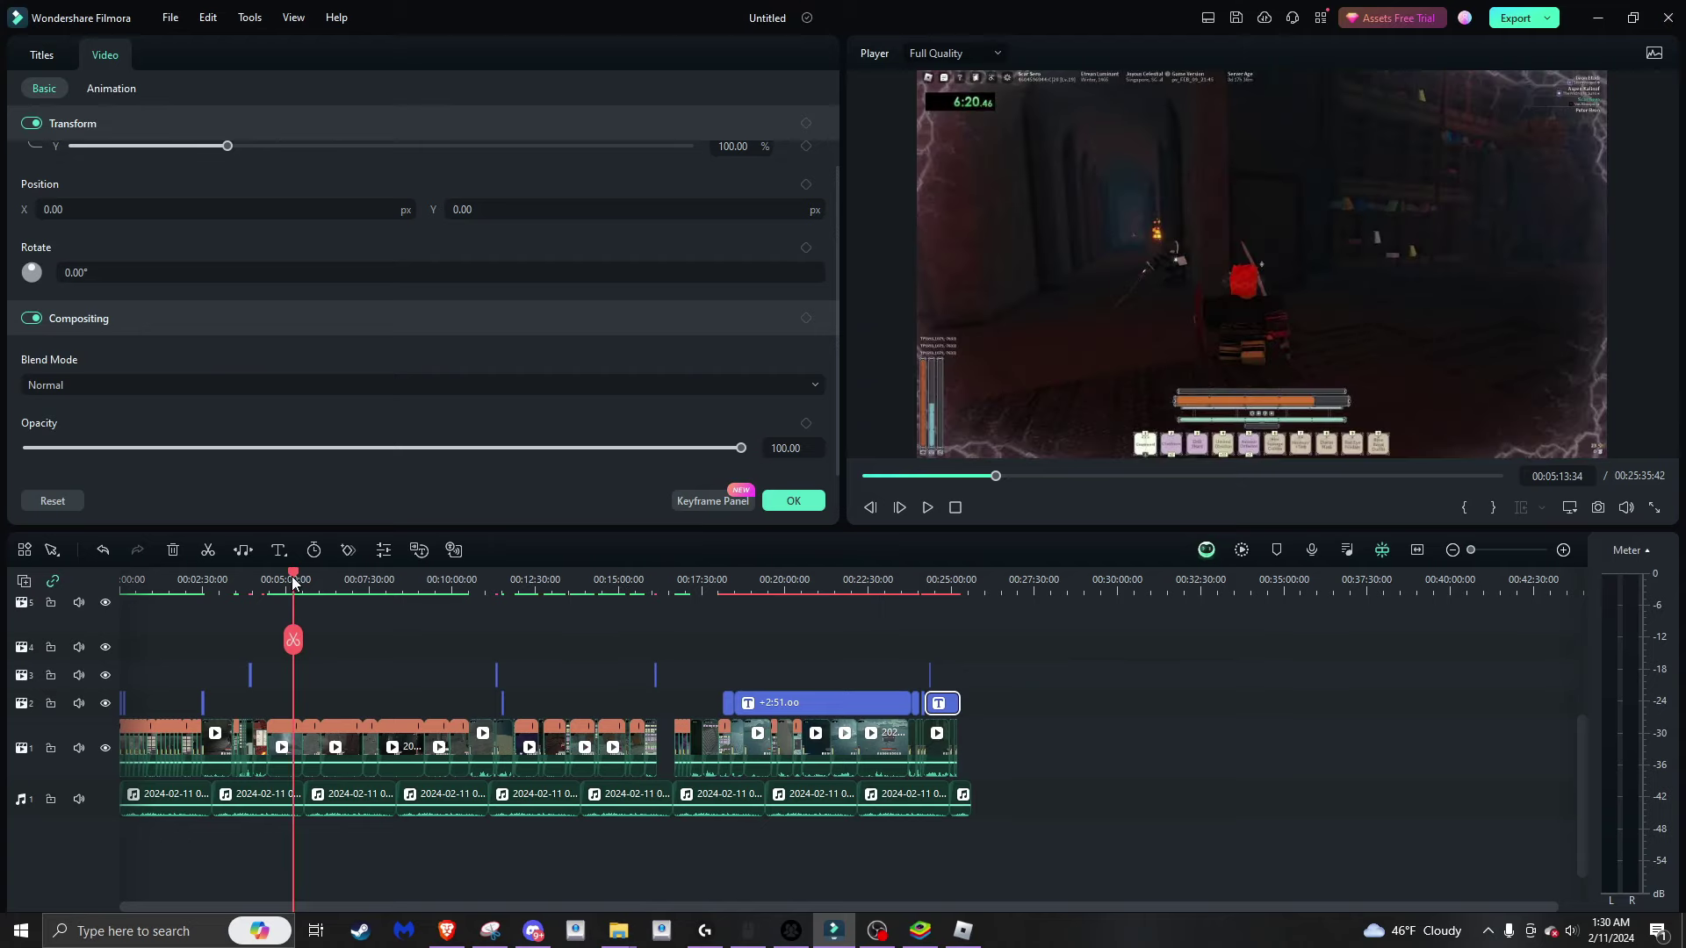
{"action": "mouse_move", "coordinate": [294, 583]}
{"action": "left_mouse_down"}
{"action": "mouse_move", "coordinate": [169, 606]}
{"action": "mouse_move", "coordinate": [583, 629]}
{"action": "left_mouse_up"}
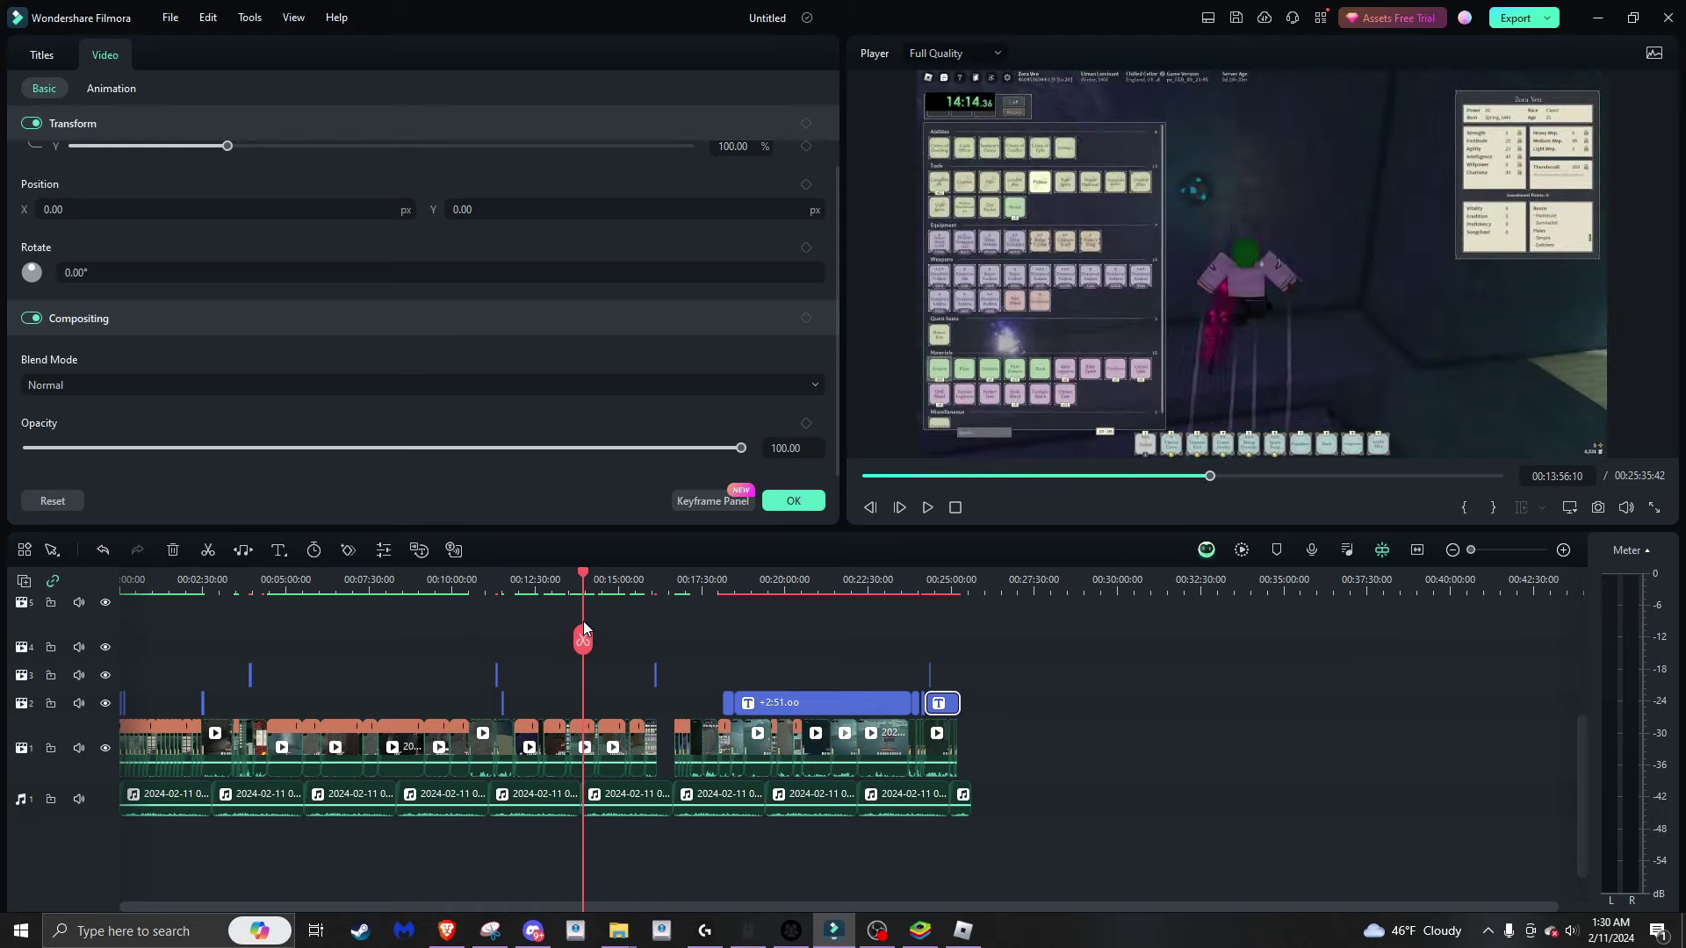
Play the footage from about 13:56, then return to the notes-rates title near 24:37
{"action": "mouse_move", "coordinate": [584, 621]}
{"action": "left_mouse_down"}
{"action": "mouse_move", "coordinate": [543, 639]}
{"action": "mouse_move", "coordinate": [577, 639]}
{"action": "left_mouse_up"}
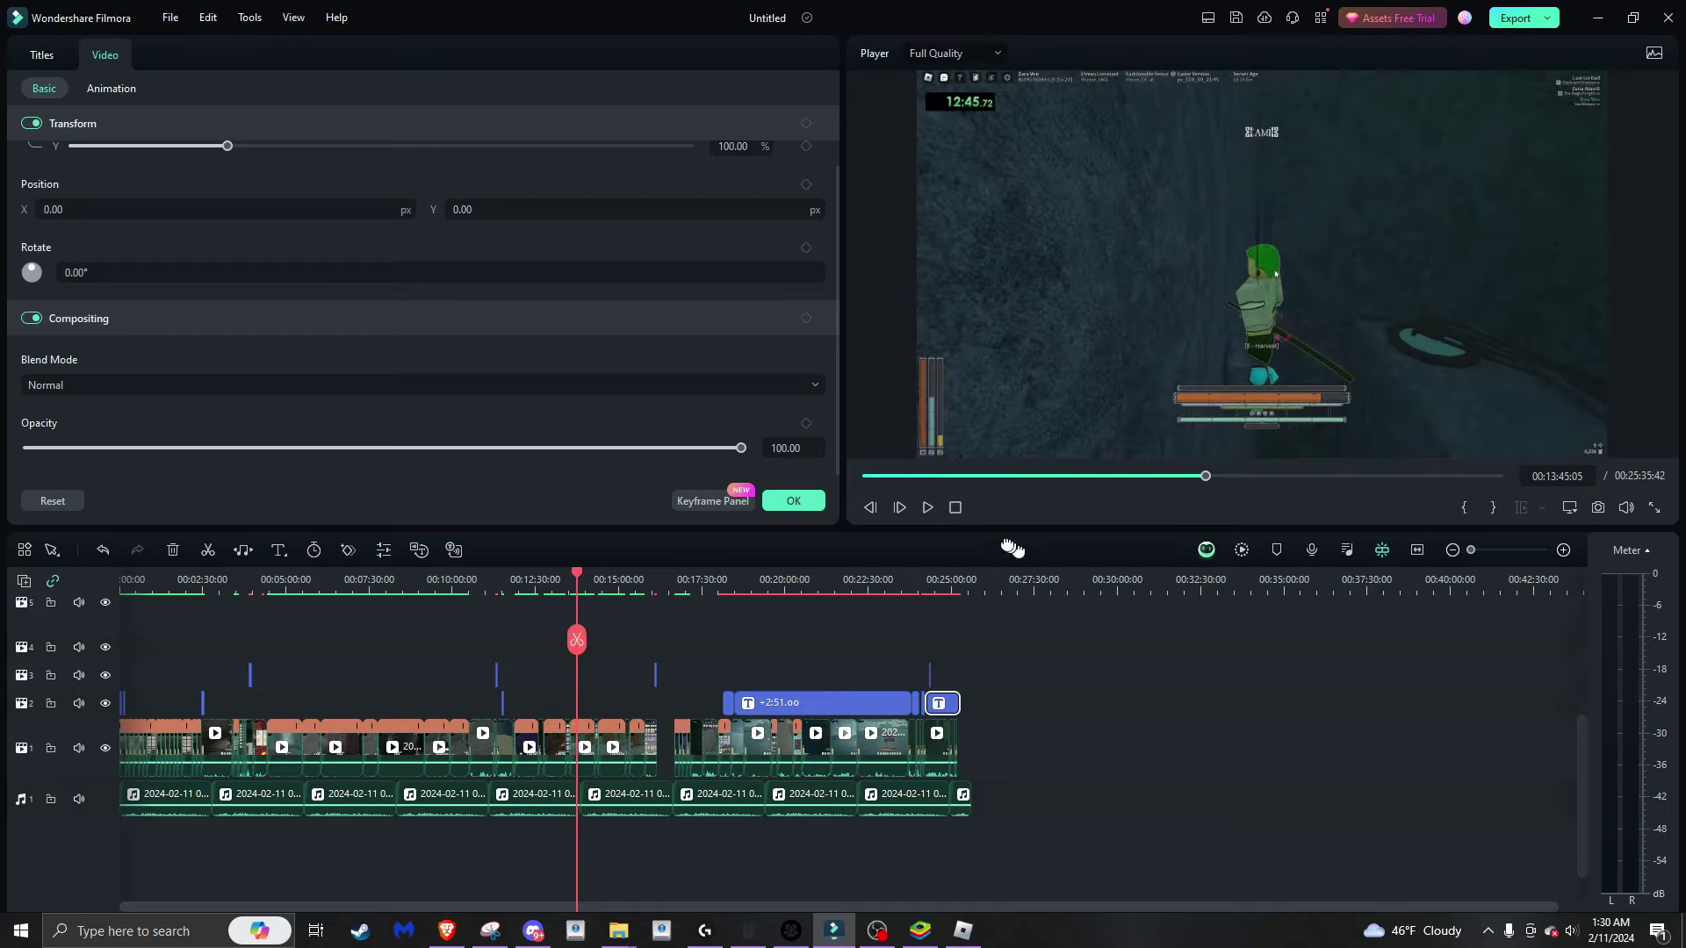
{"action": "left_click", "coordinate": [930, 509]}
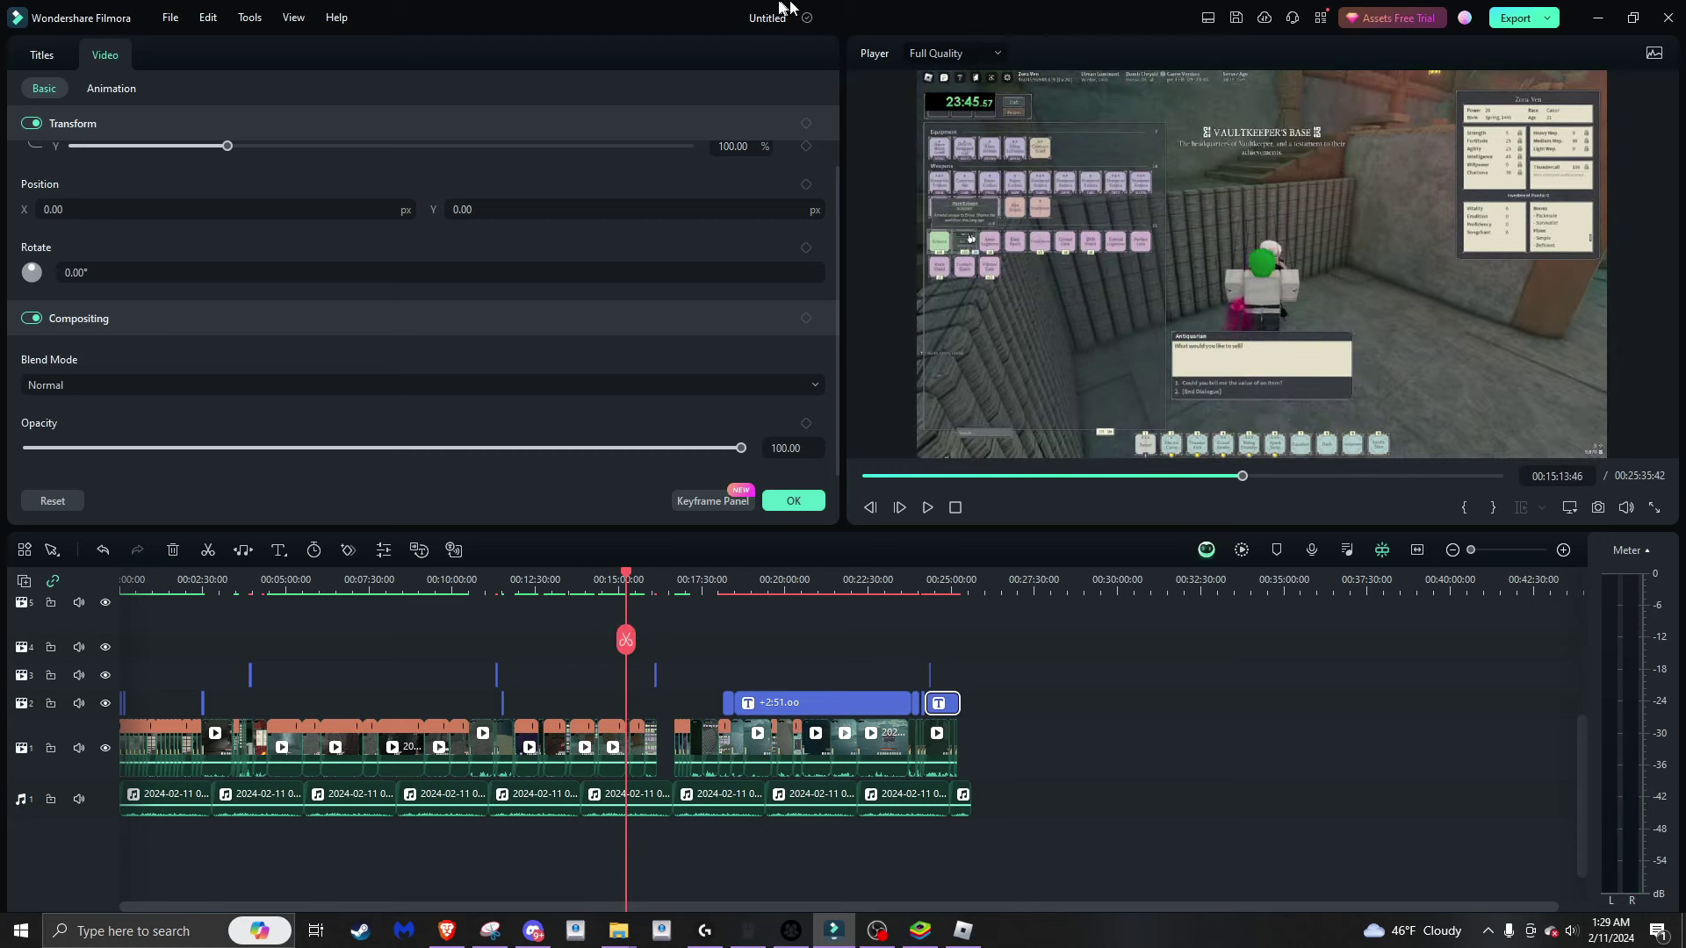
{"action": "left_click", "coordinate": [937, 588]}
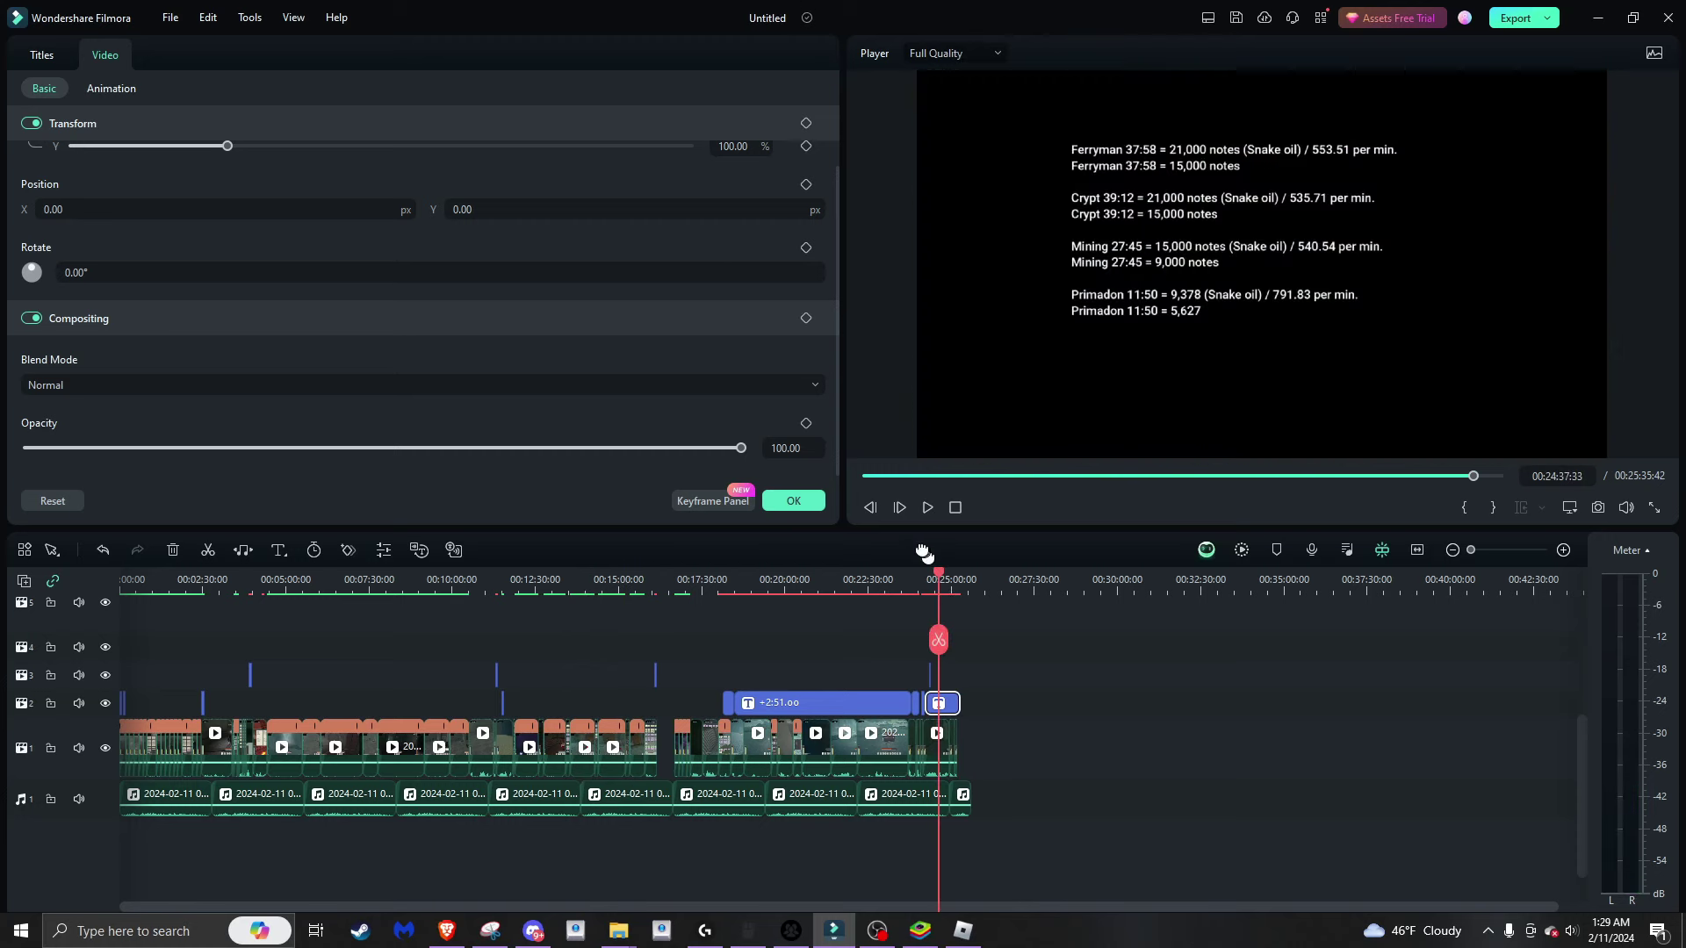